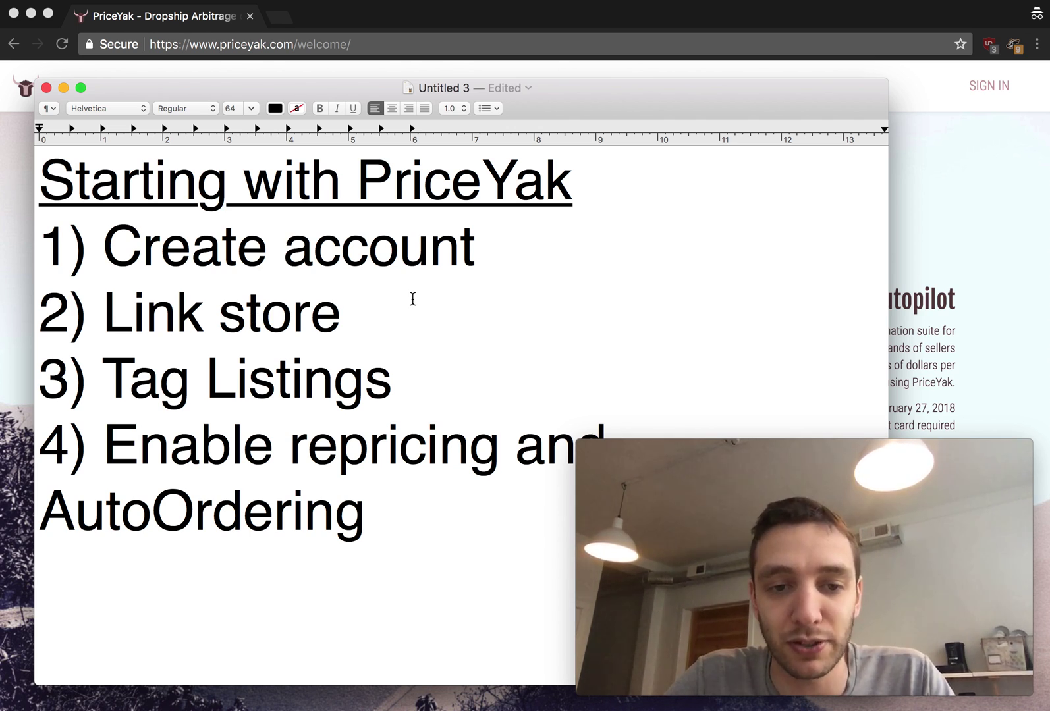
Step: Review the four-step PriceYak checklist in TextEdit, then drag its window to the lower left
click(370, 314)
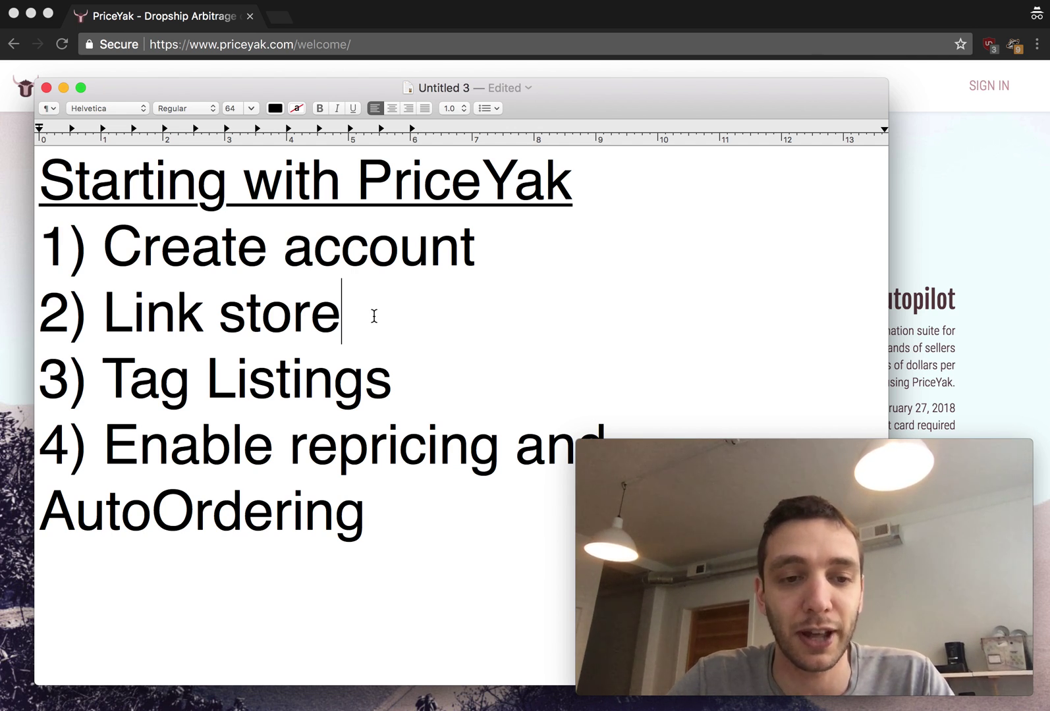
click(279, 388)
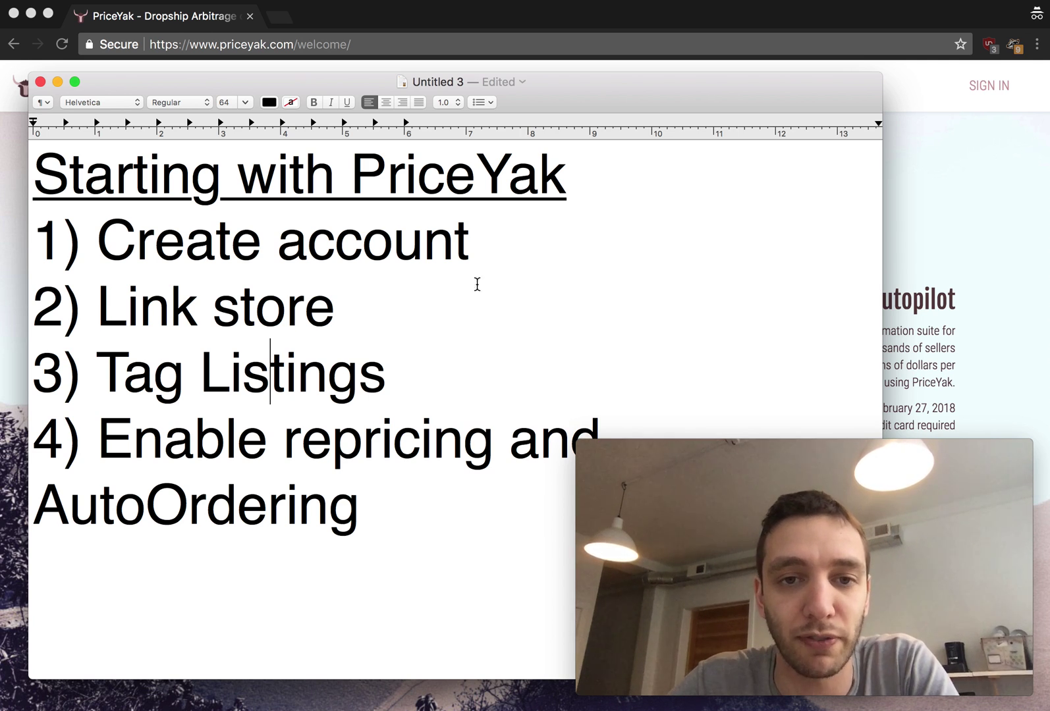
drag(606, 93, 145, 530)
Step: Scroll the PriceYak welcome page and open the START FREE NOW sign-up form
click(405, 228)
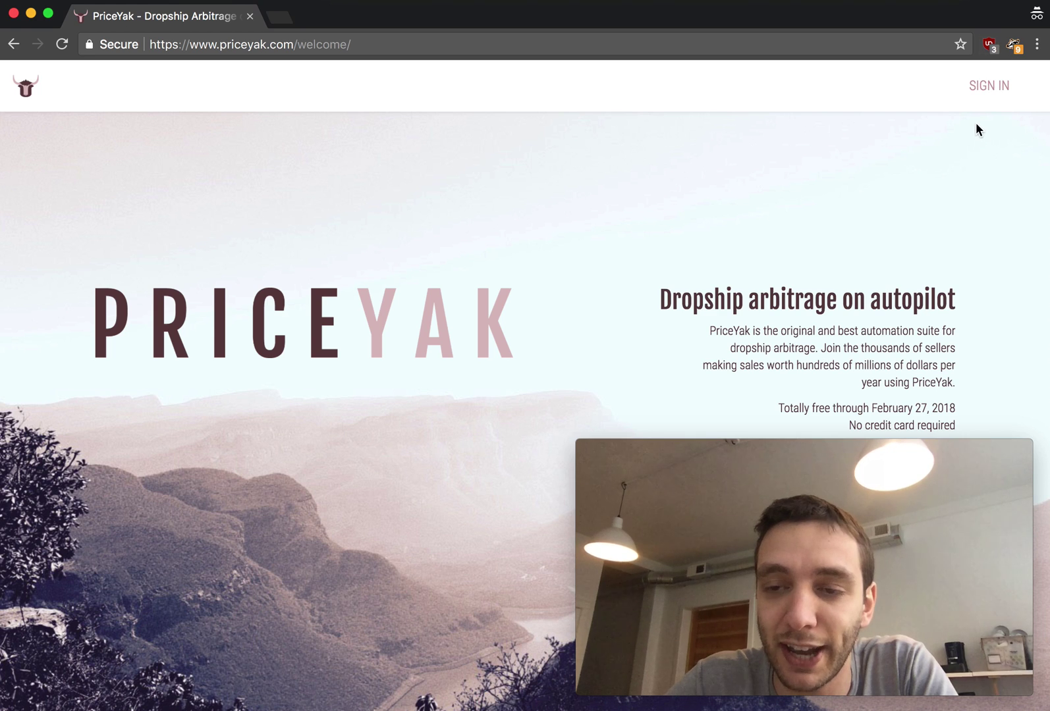
scroll(977, 122, down, 3)
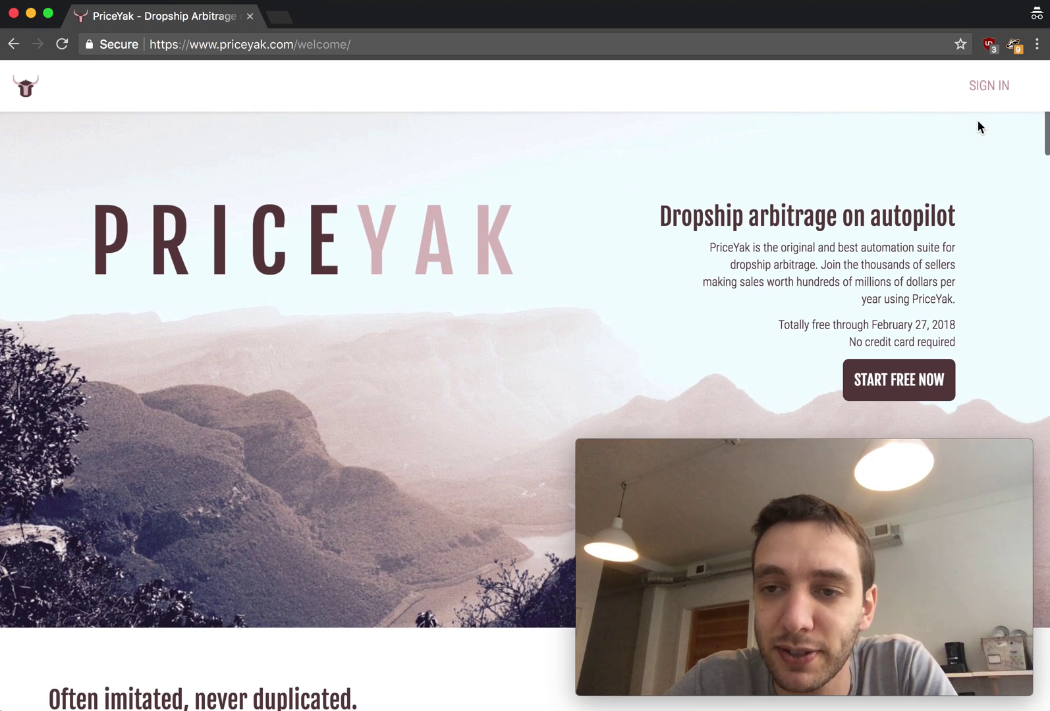
click(921, 386)
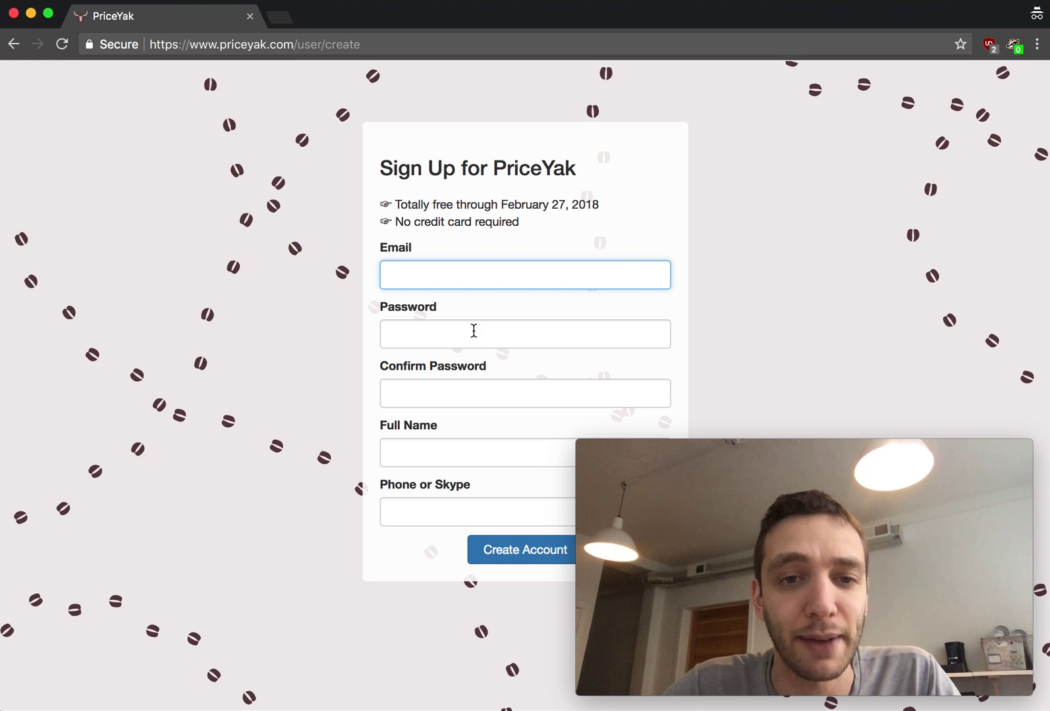
Step: Close the sign-up tab, add a store with eBay US as destination market, and begin authorization
click(250, 16)
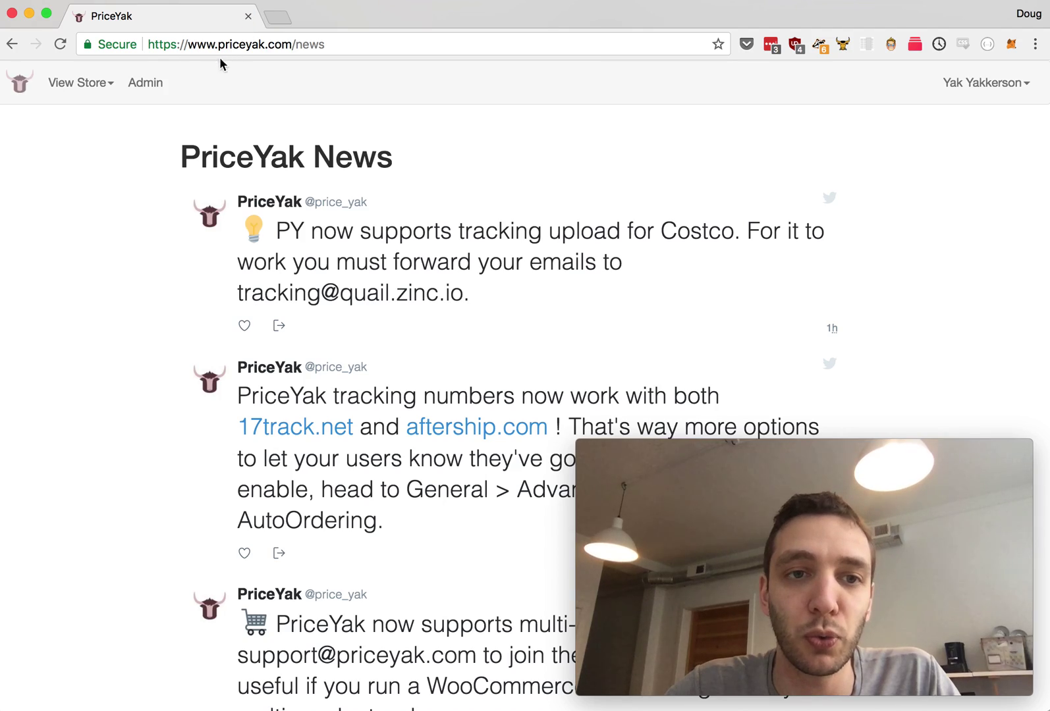
click(115, 81)
click(99, 136)
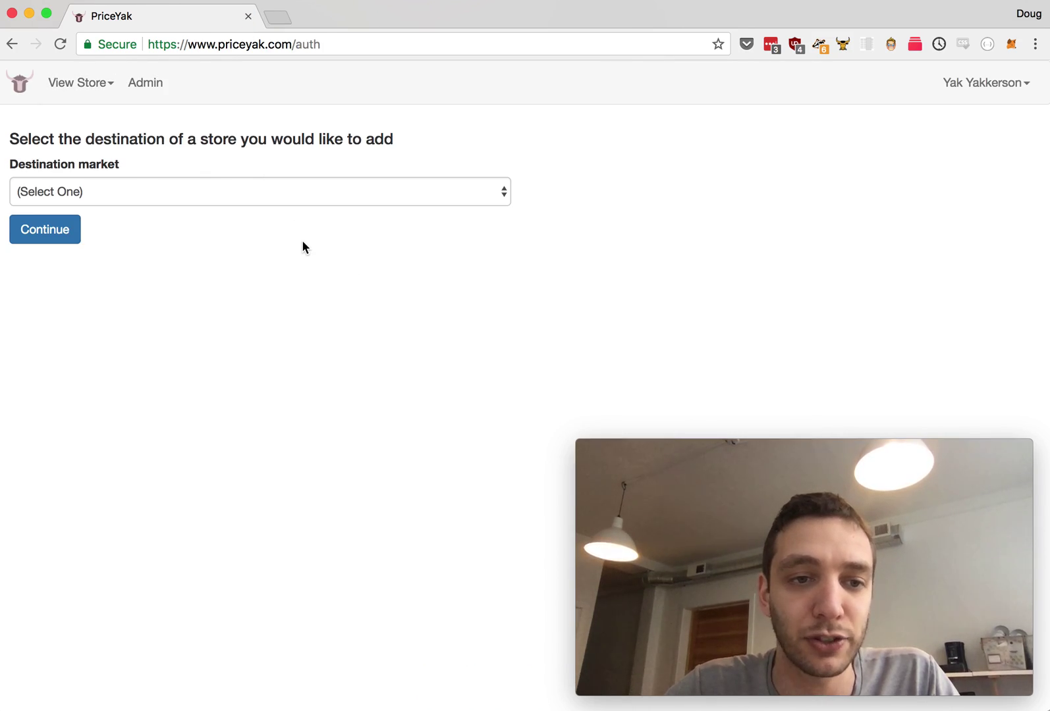
click(262, 201)
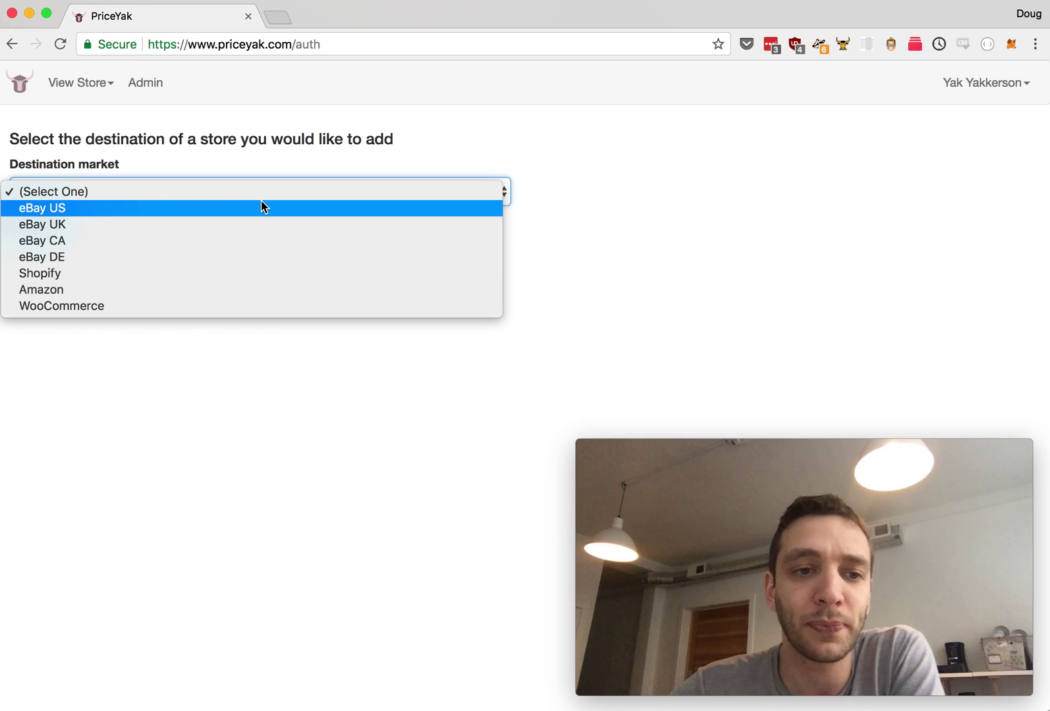
click(88, 275)
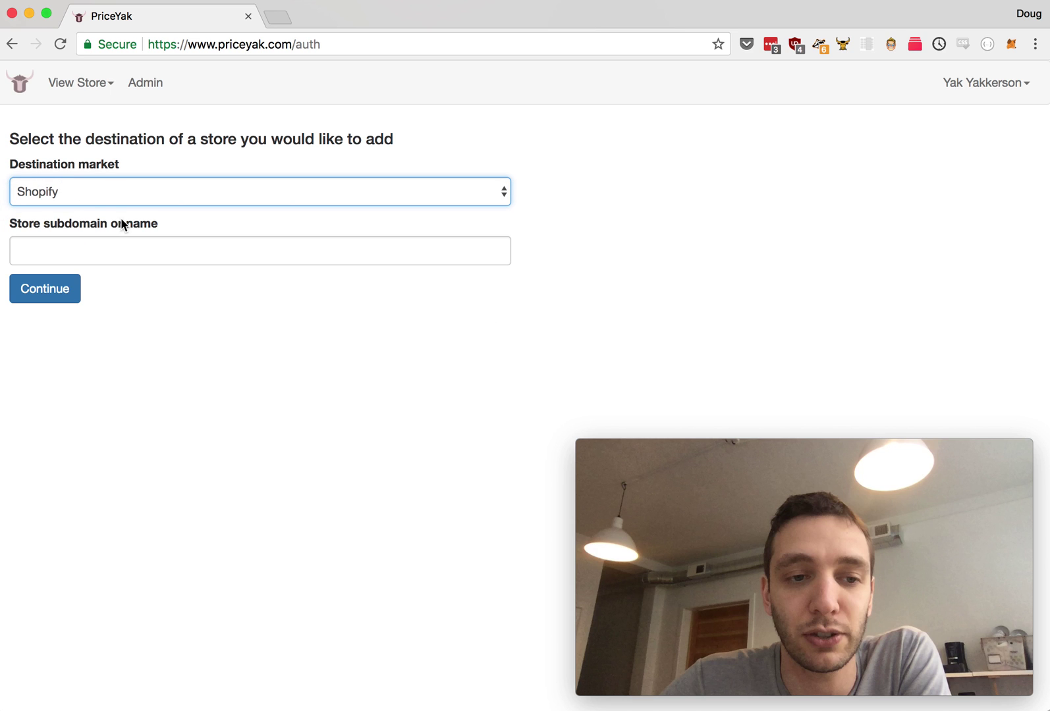
click(129, 191)
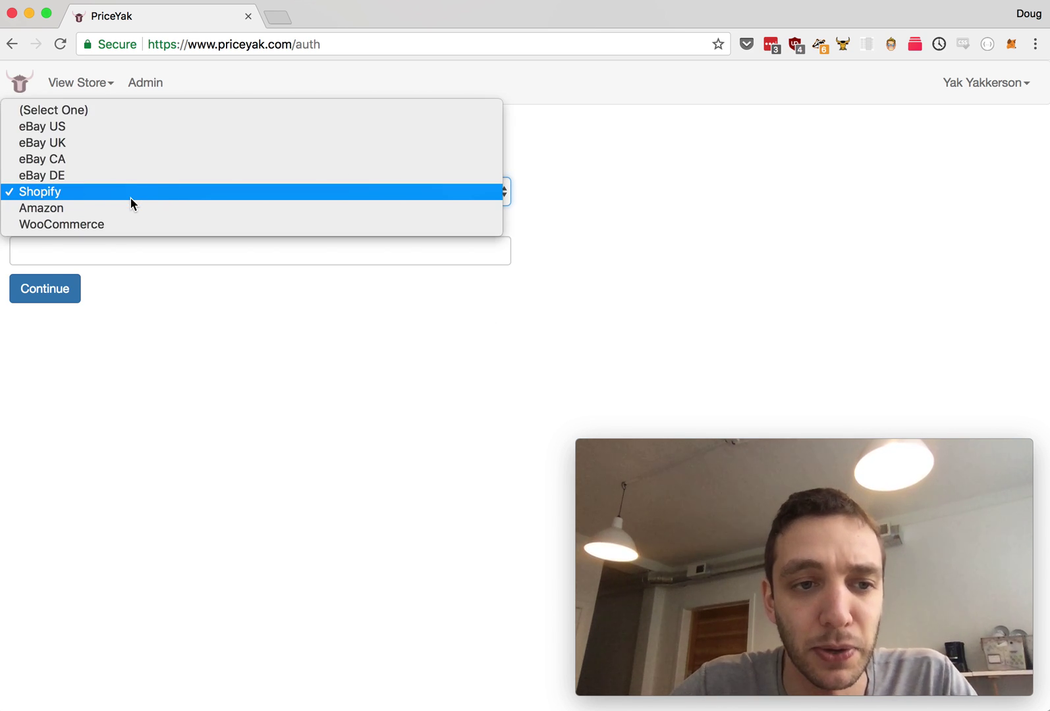
click(137, 129)
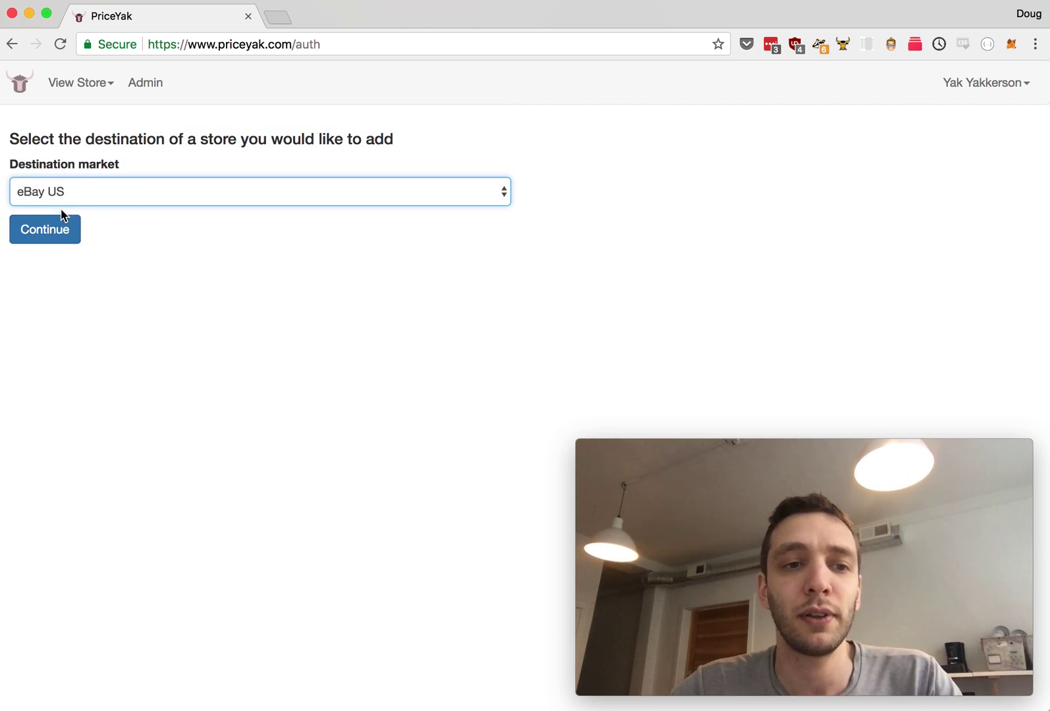
click(64, 232)
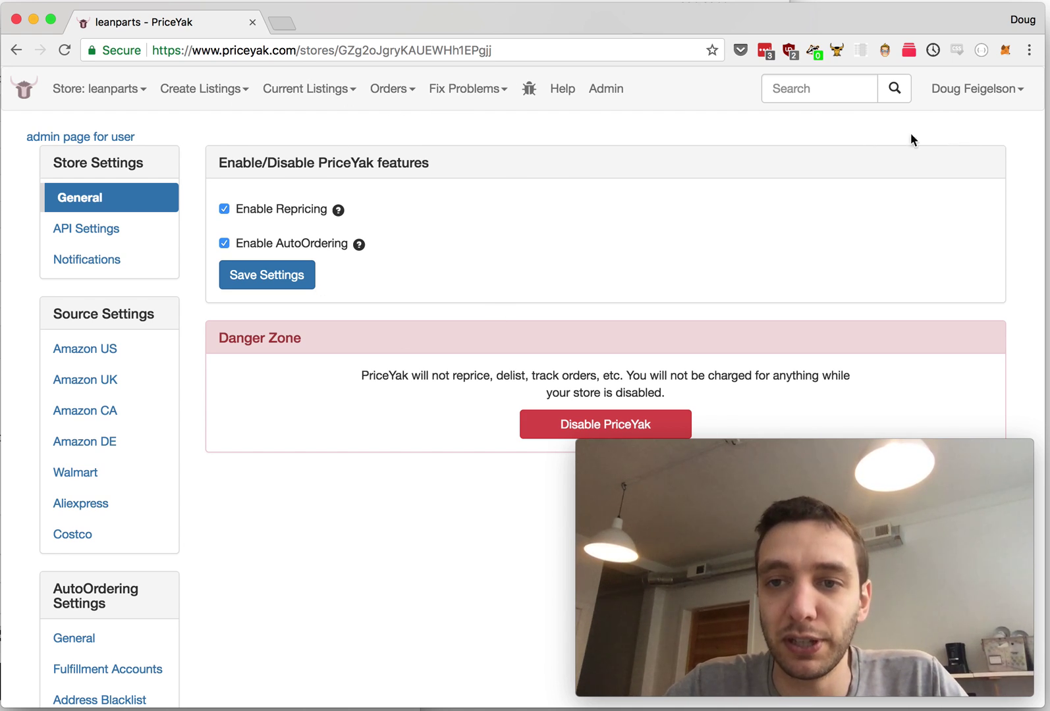
Step: Show the untagged listings via Fix Problems and switch to the WooCommerce: Leanparts store
click(415, 99)
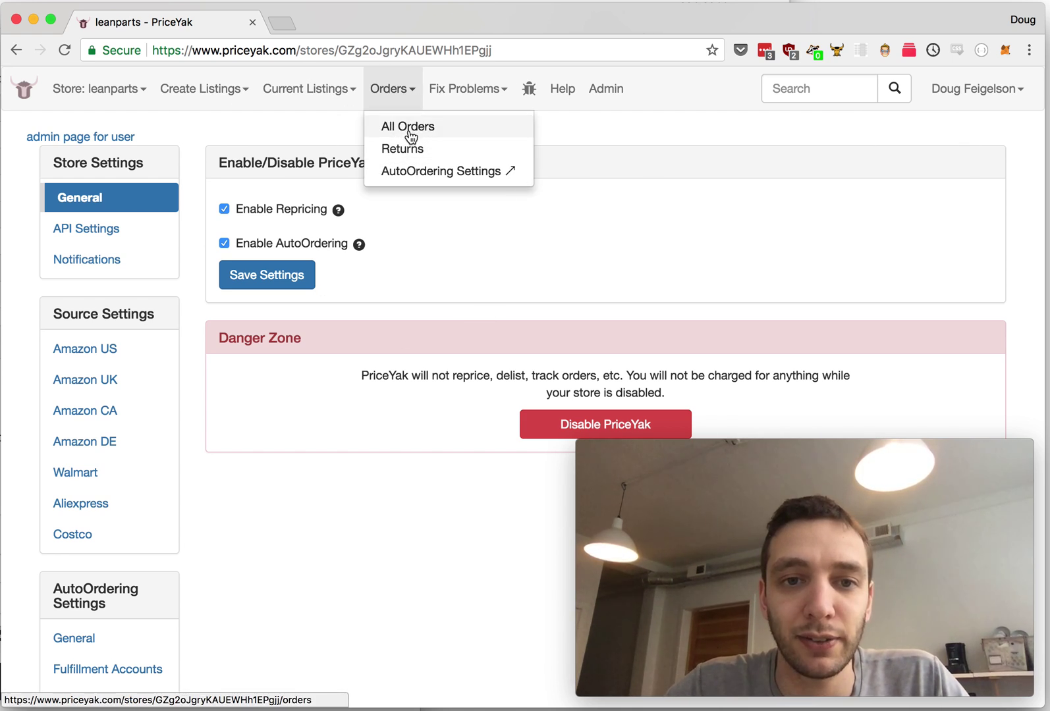
click(454, 93)
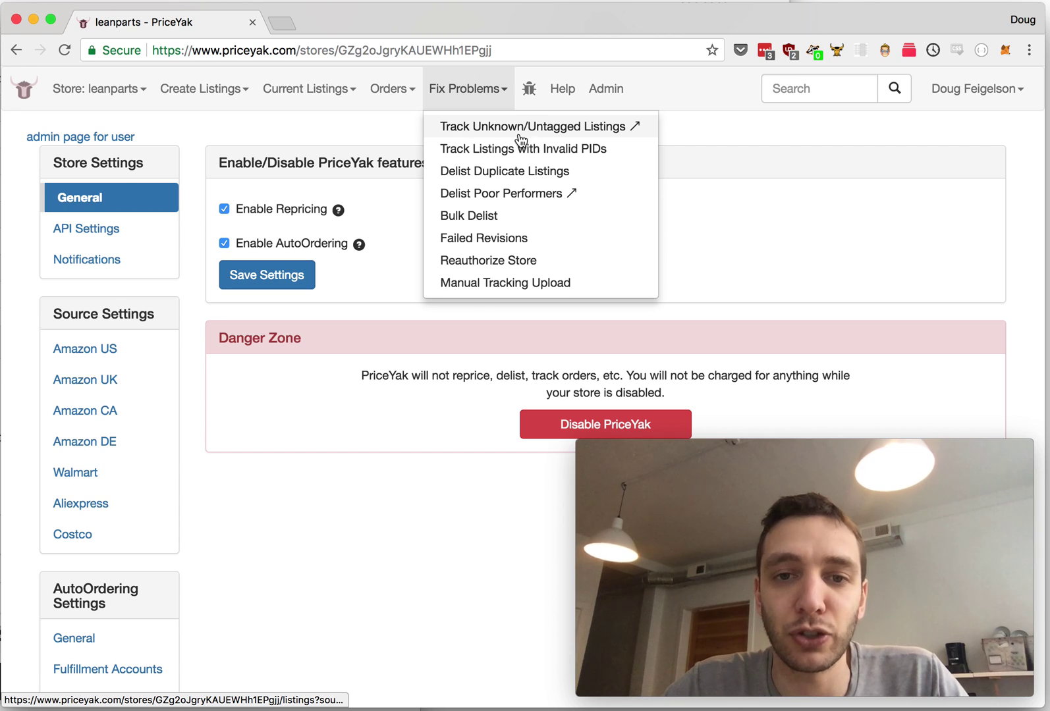
click(565, 132)
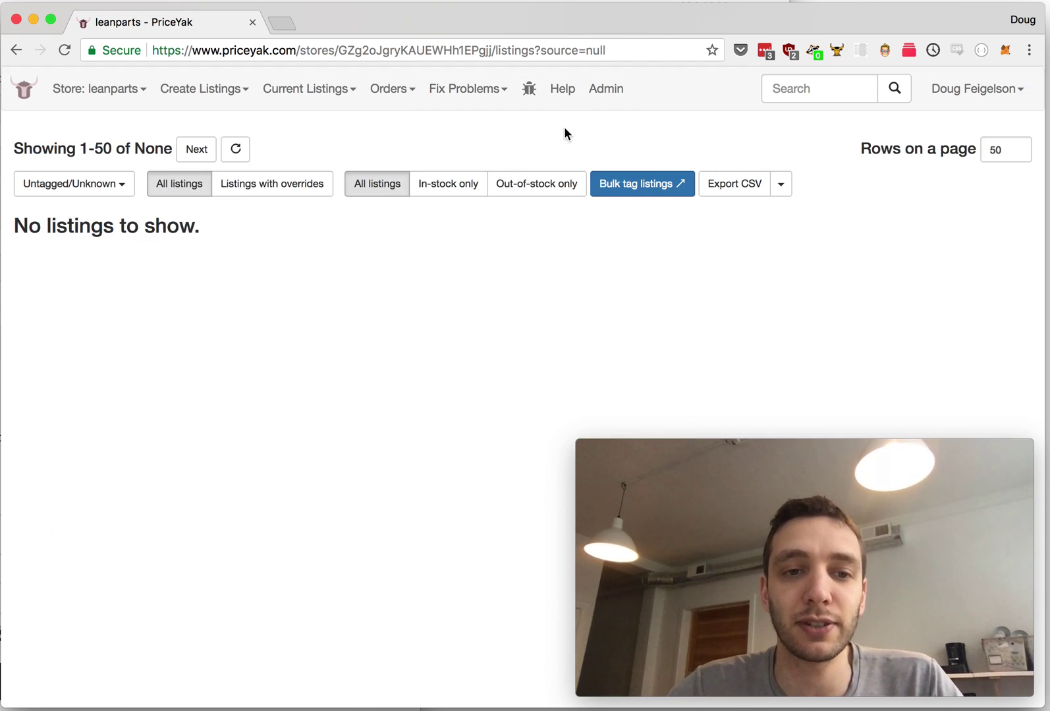
click(112, 93)
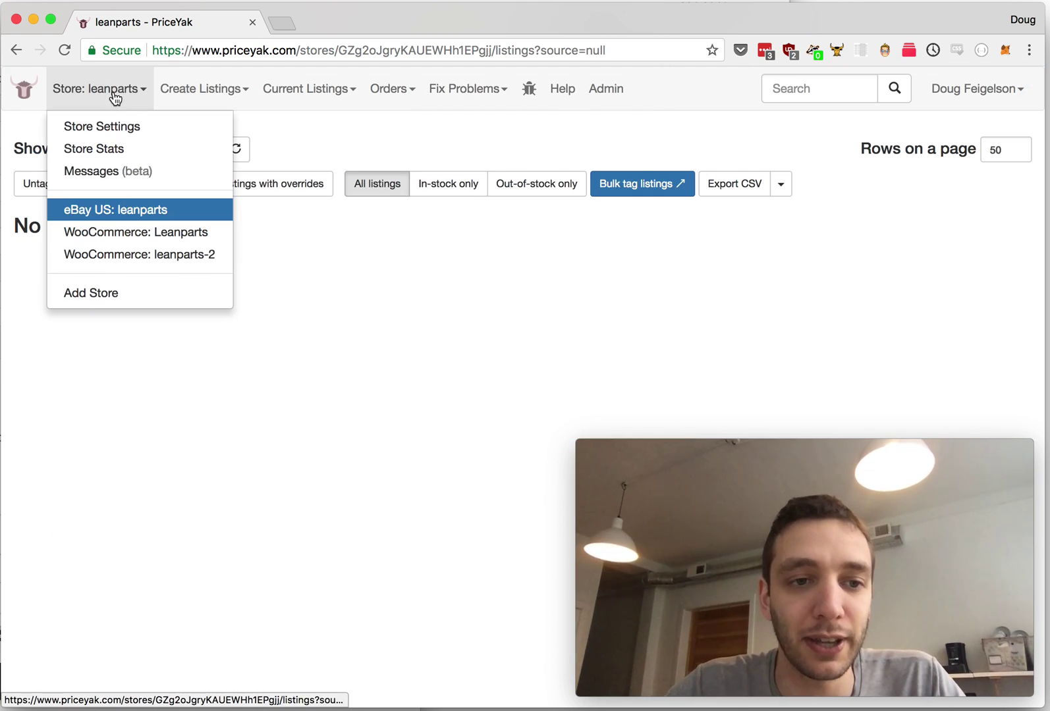
click(125, 233)
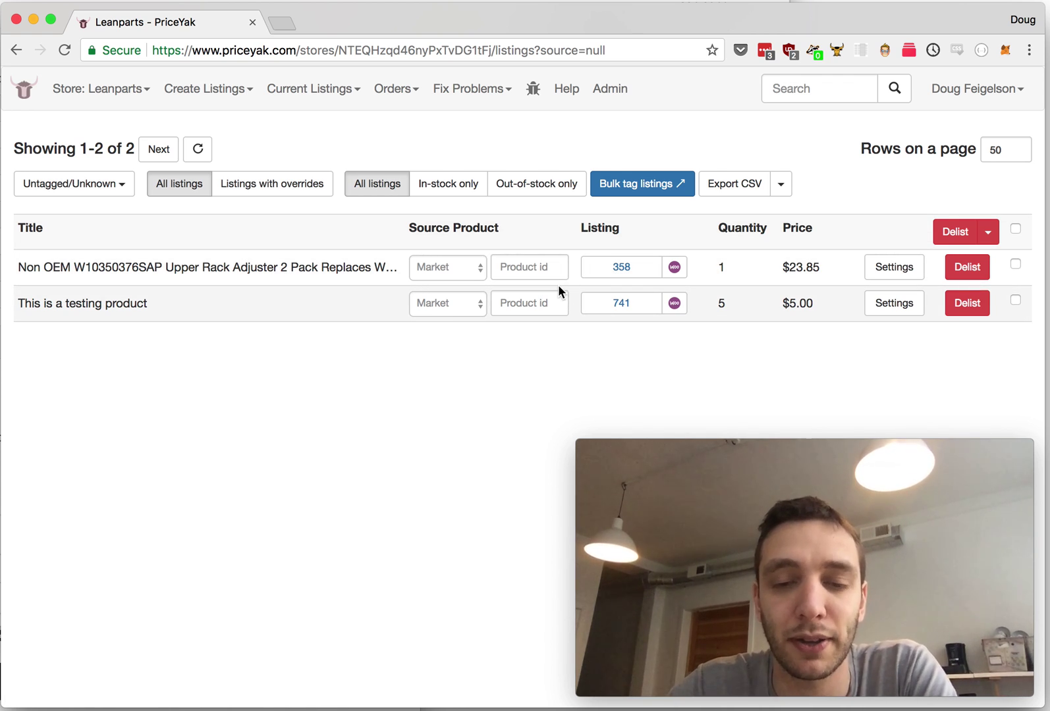
Step: Set Amazon US as the source market for the upper rack adjuster listing
click(475, 275)
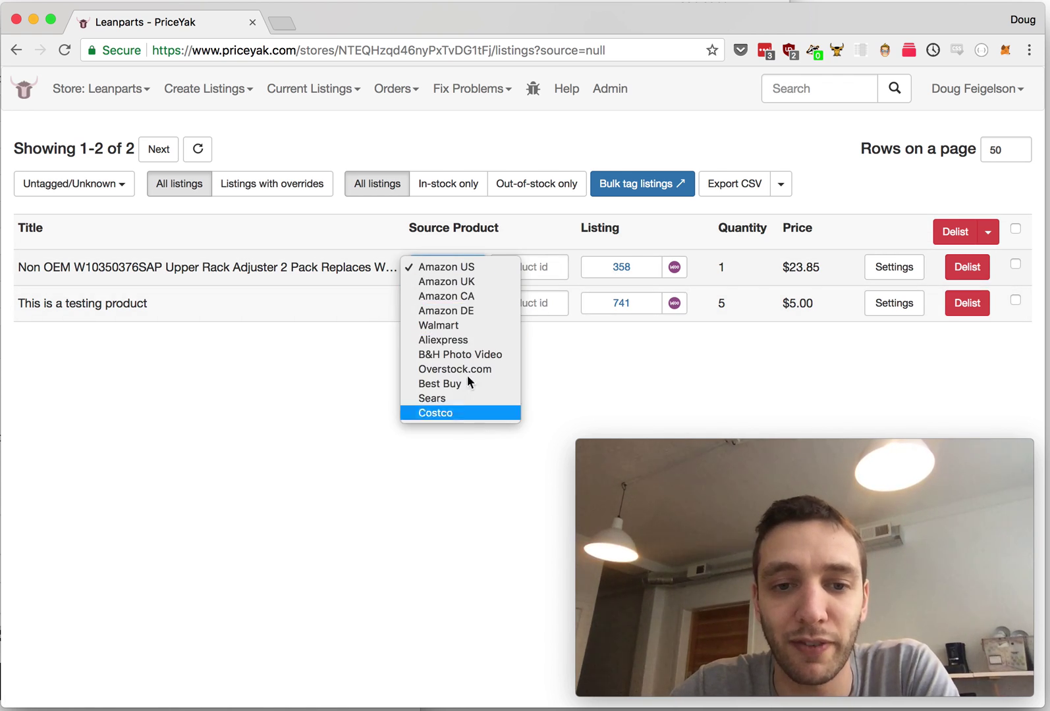
click(569, 326)
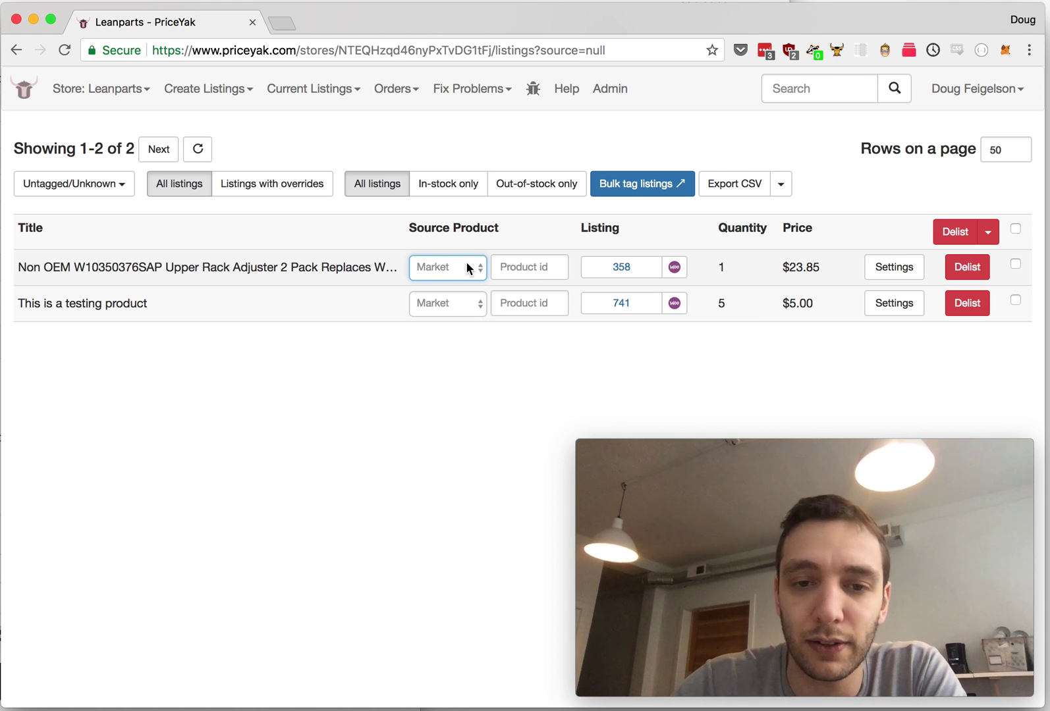
click(467, 266)
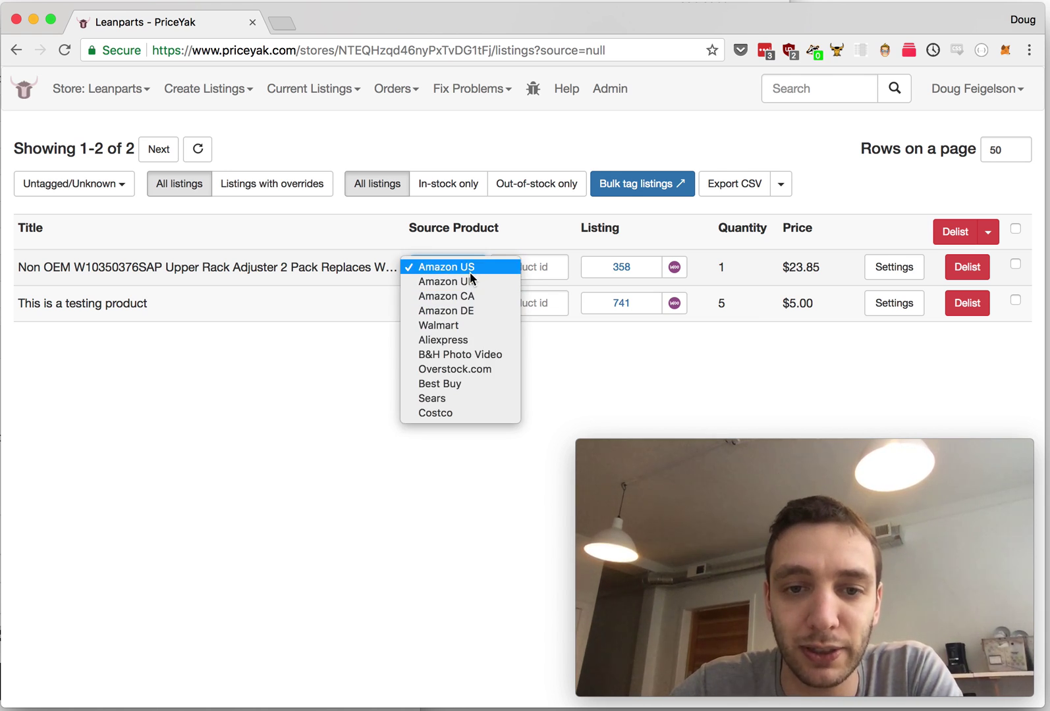
click(517, 276)
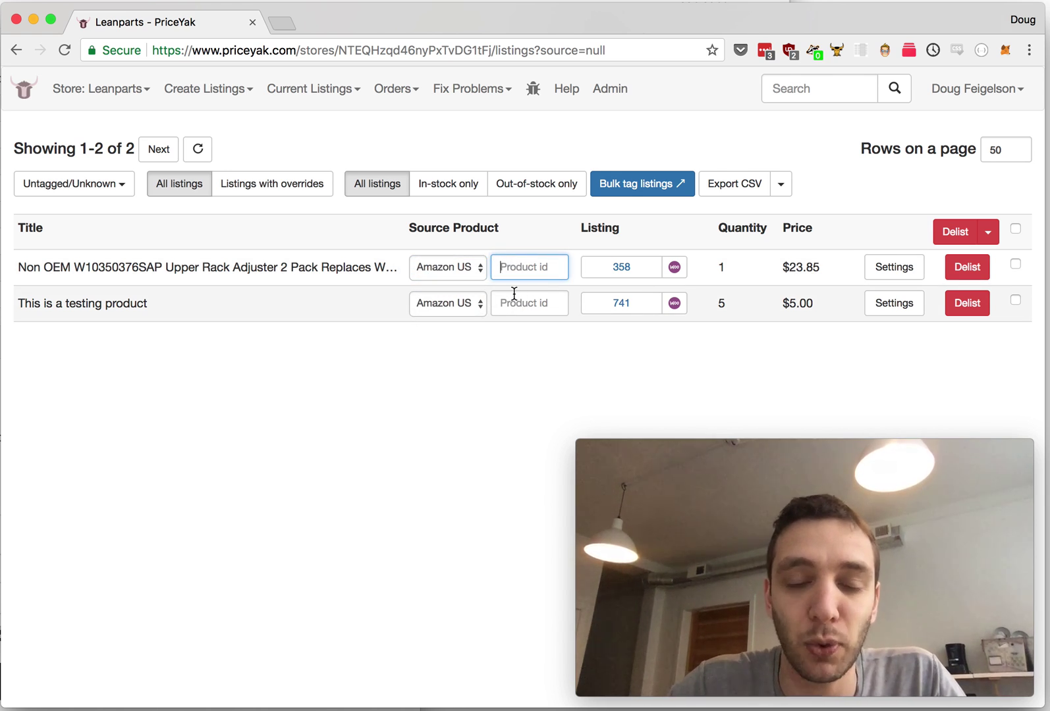
Step: Search the listing's title in a new tab and open the matching Amazon product page
triple_click(334, 268)
key(super+a)
click(334, 270)
triple_click(335, 270)
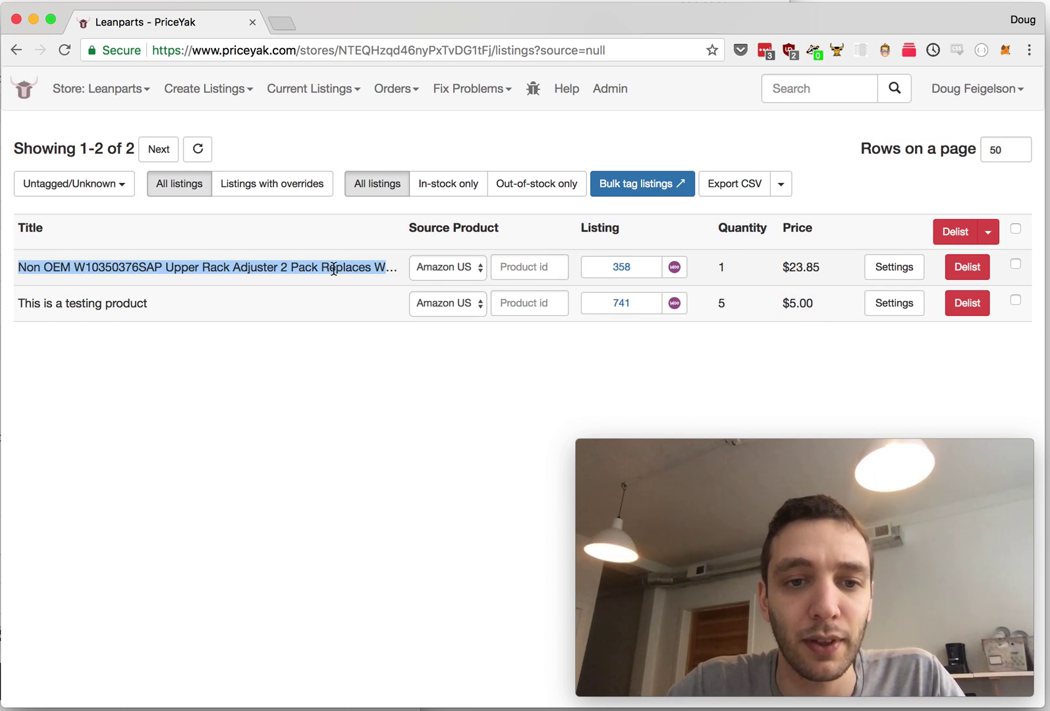
key(super+c)
key(super+t)
key(super+v)
key(Return)
click(294, 456)
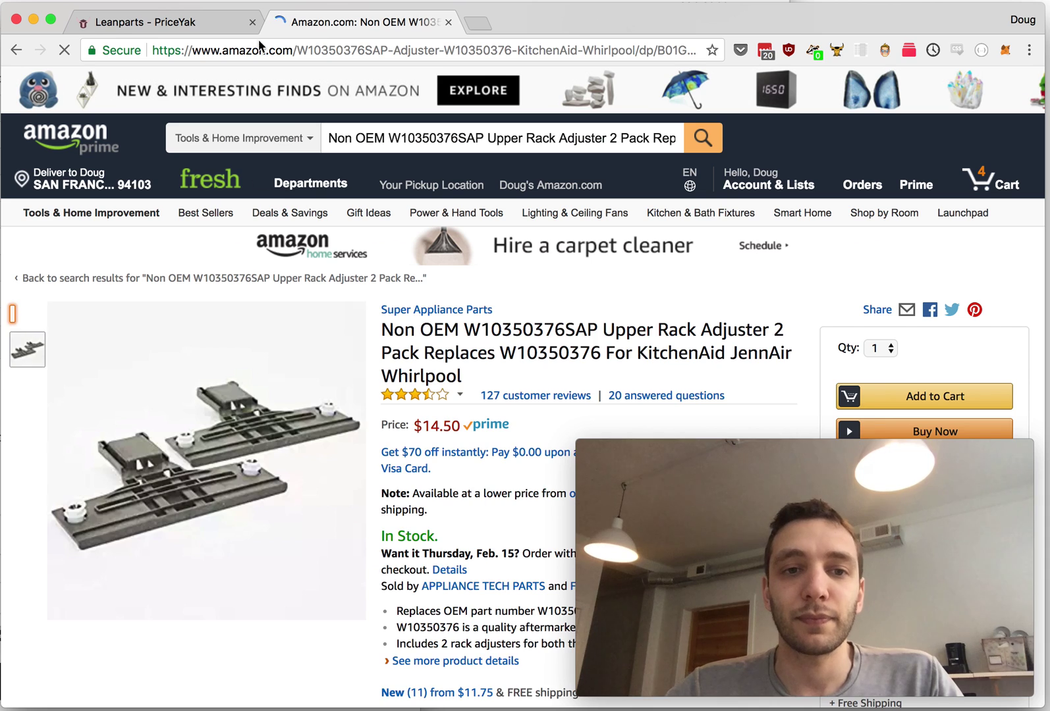
Step: Copy the Amazon product ID from the URL into the listing's Product id field and save it
double_click(661, 51)
key(super+c)
key(super+1)
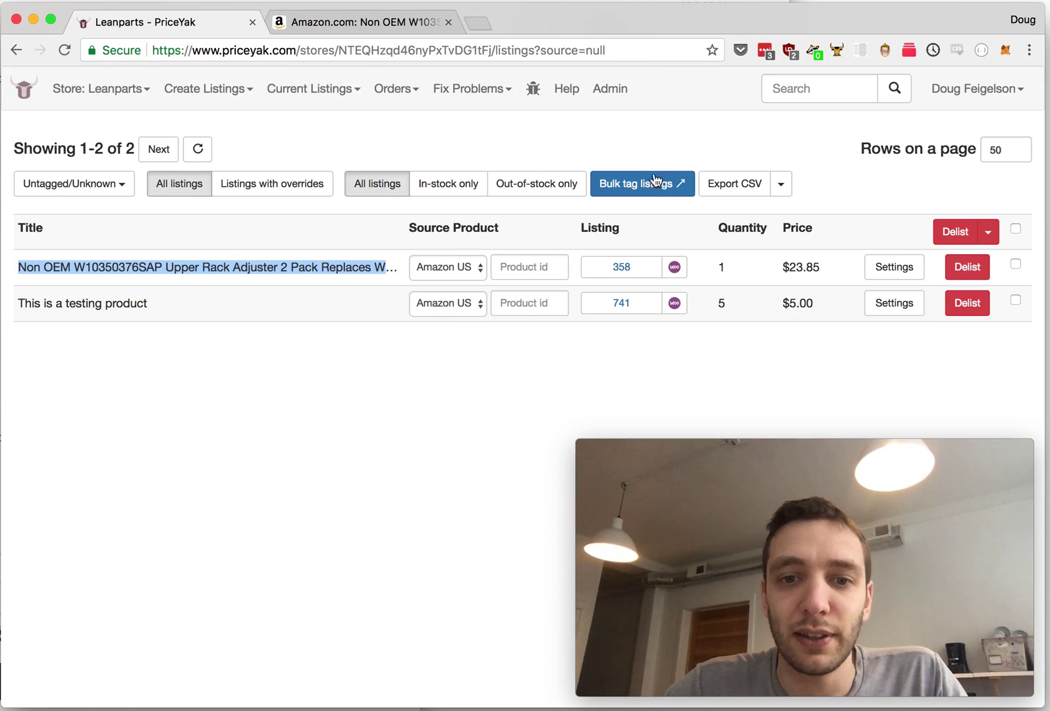
click(539, 266)
key(super+v)
click(530, 303)
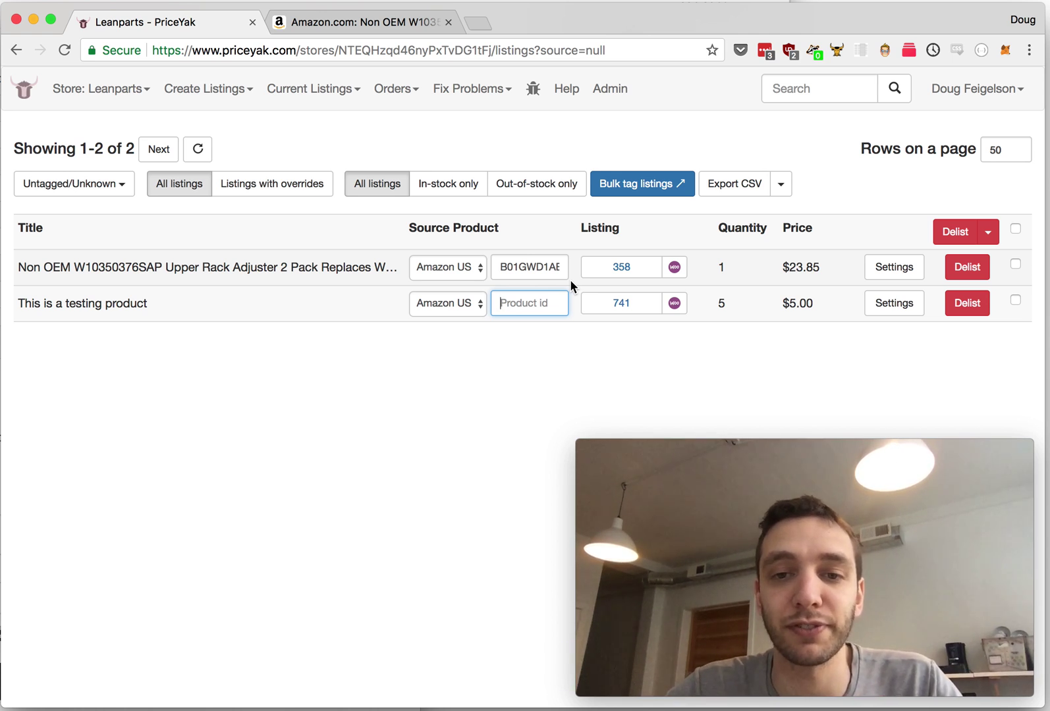
Step: Open Bulk tag listings and review the itemid, source and product_id CSV columns
click(642, 188)
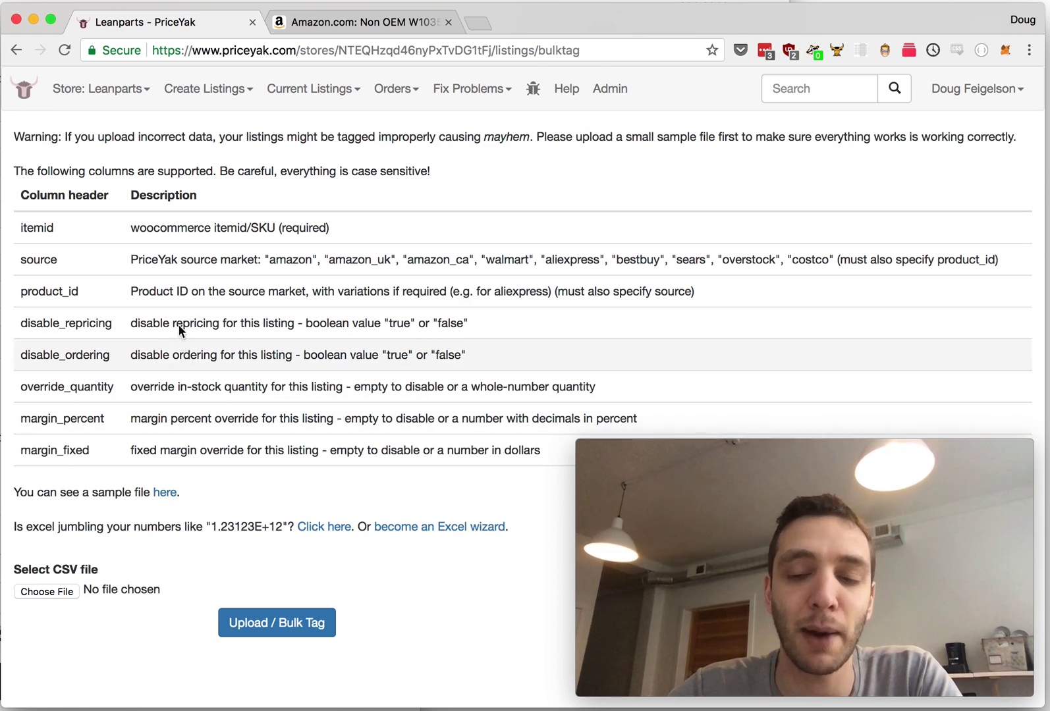
double_click(50, 231)
double_click(45, 260)
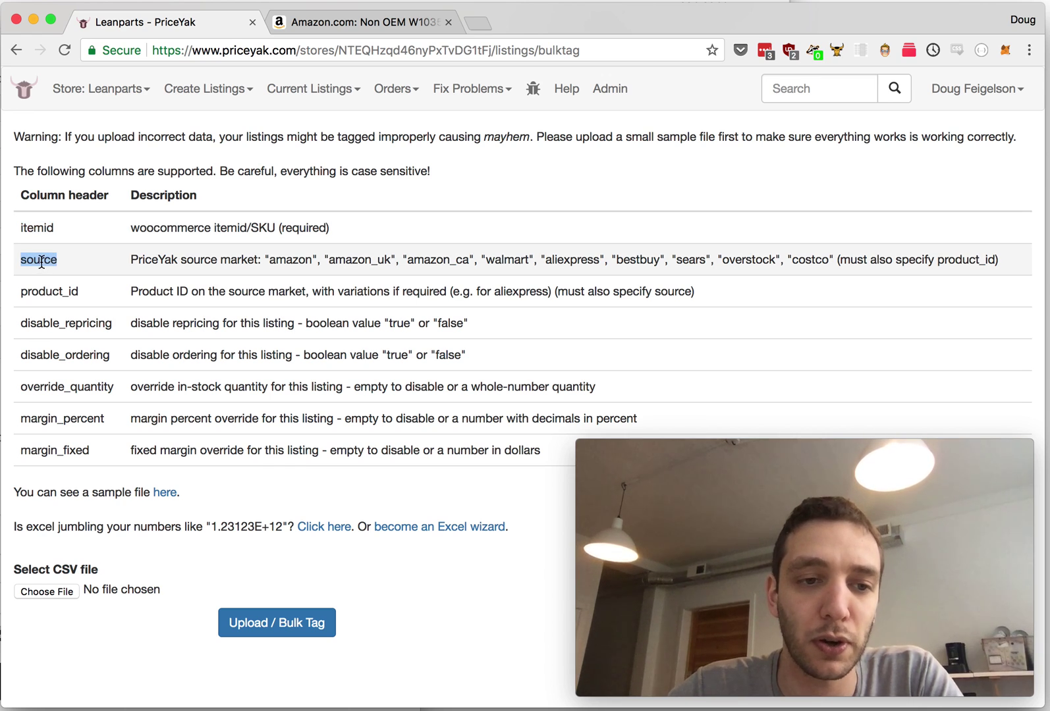
click(54, 304)
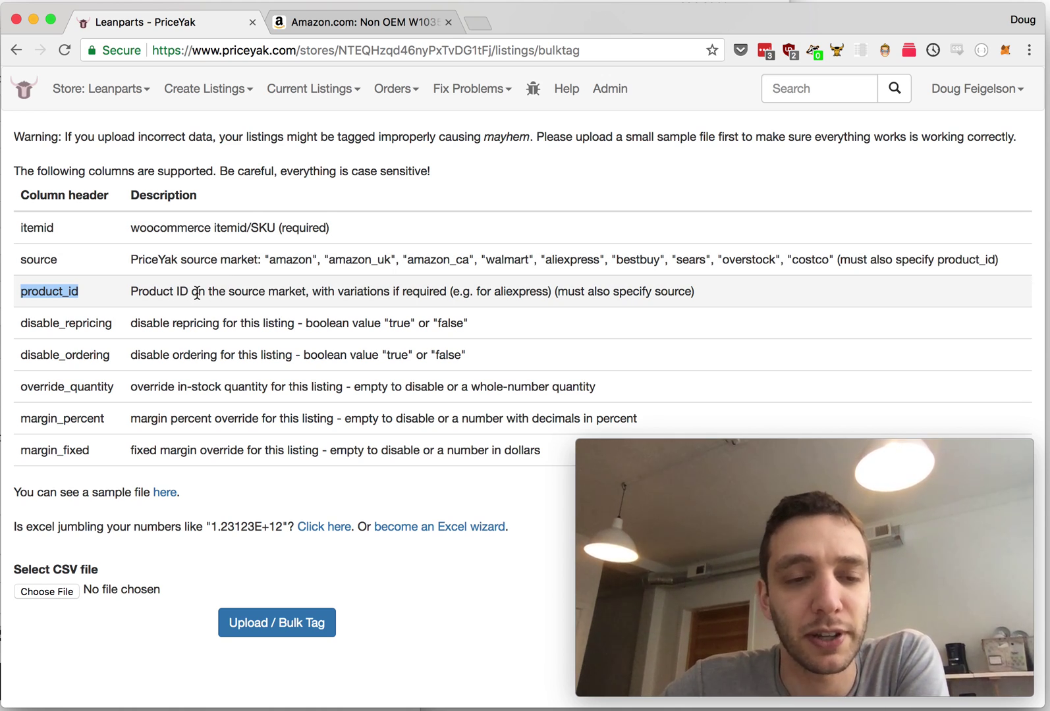
triple_click(294, 258)
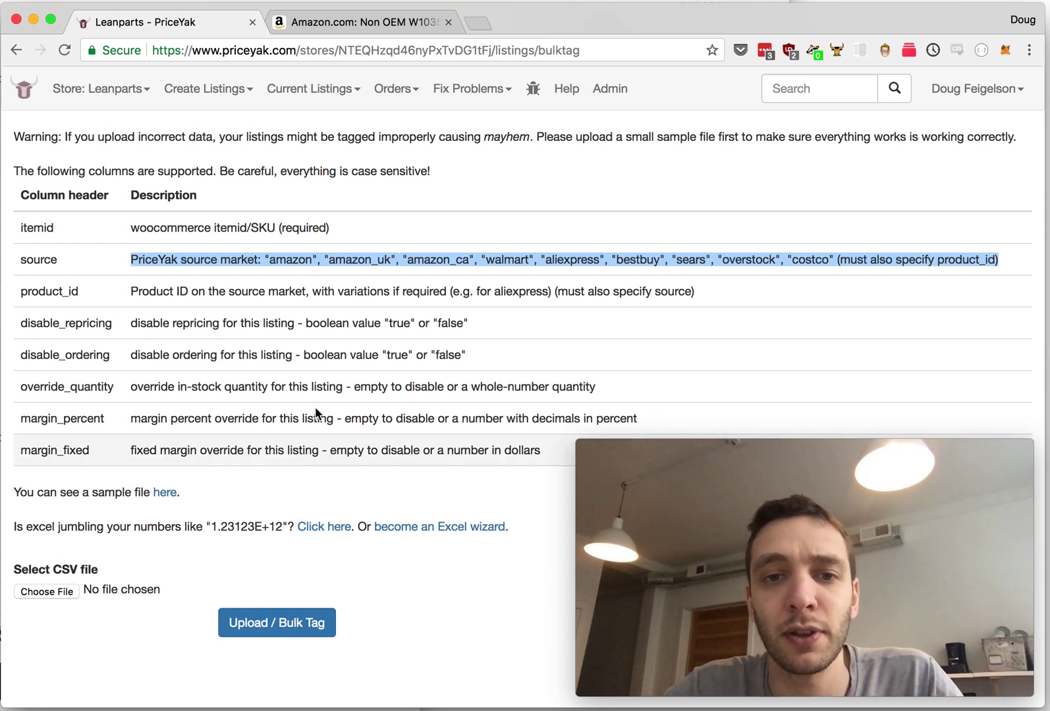
Step: Check Track Unknown/Untagged Listings to confirm only the testing product is still untagged
click(441, 182)
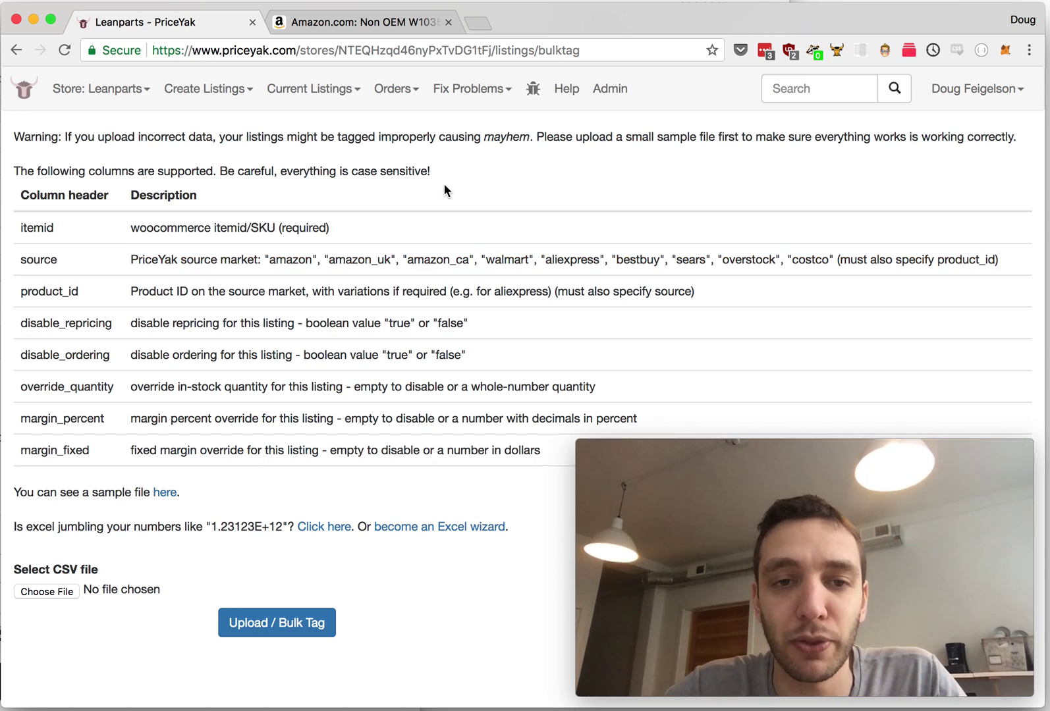
click(407, 100)
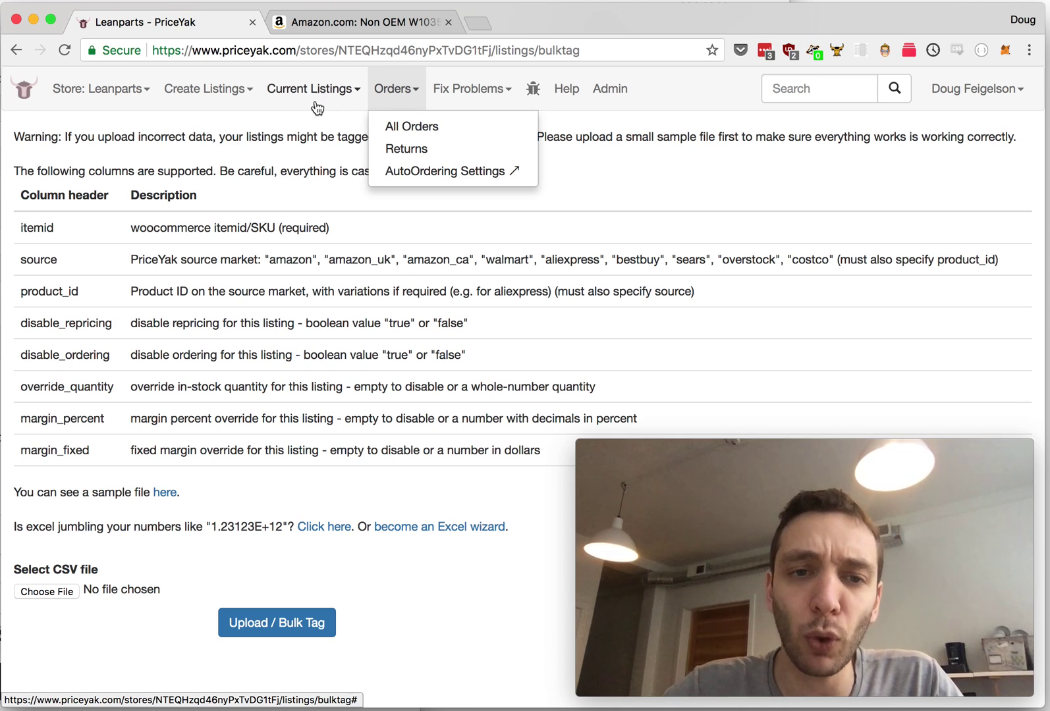
click(440, 94)
click(466, 132)
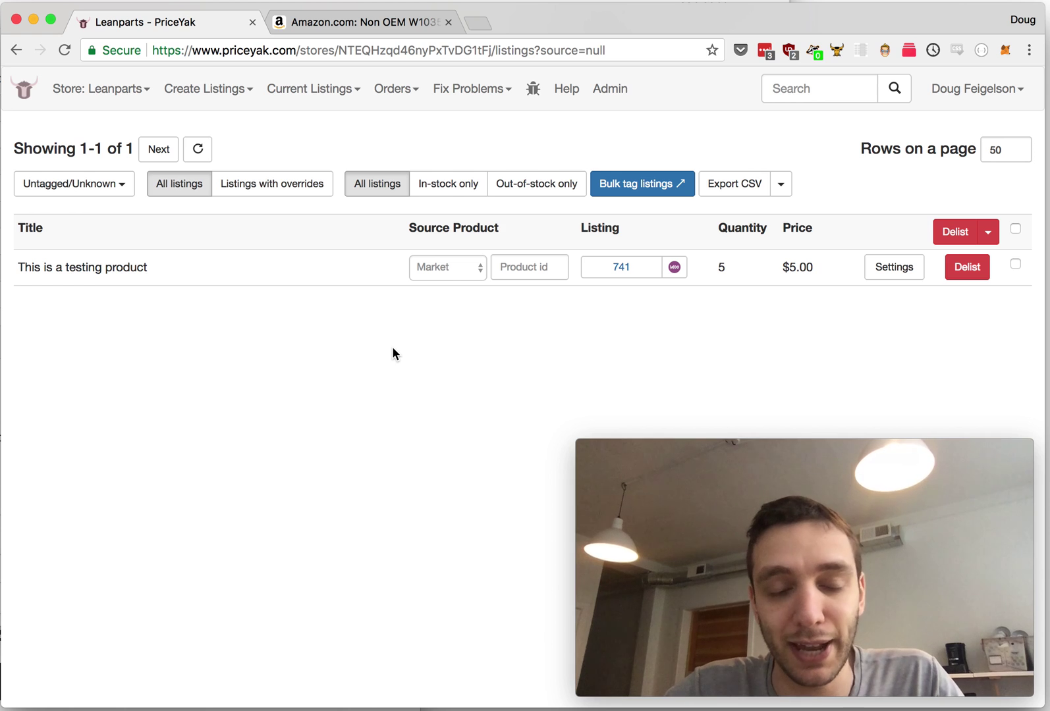
Step: Browse All Listings for the 47 listings, then open the Leanparts Store Settings
click(331, 93)
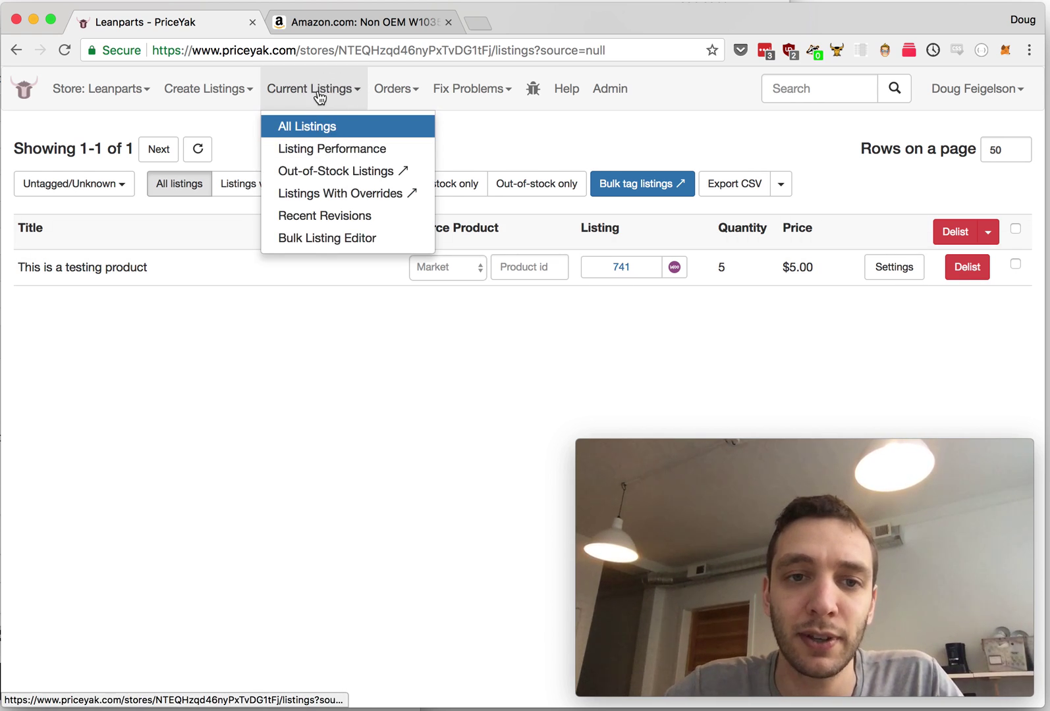
click(311, 128)
scroll(440, 410, down, 5)
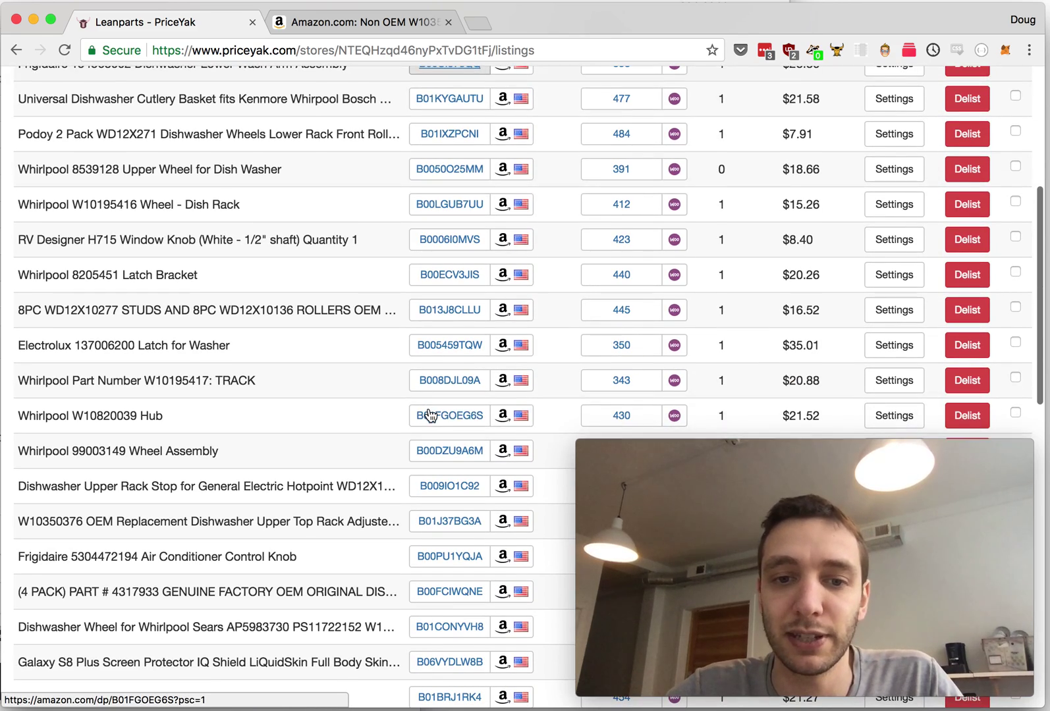
scroll(462, 416, up, 5)
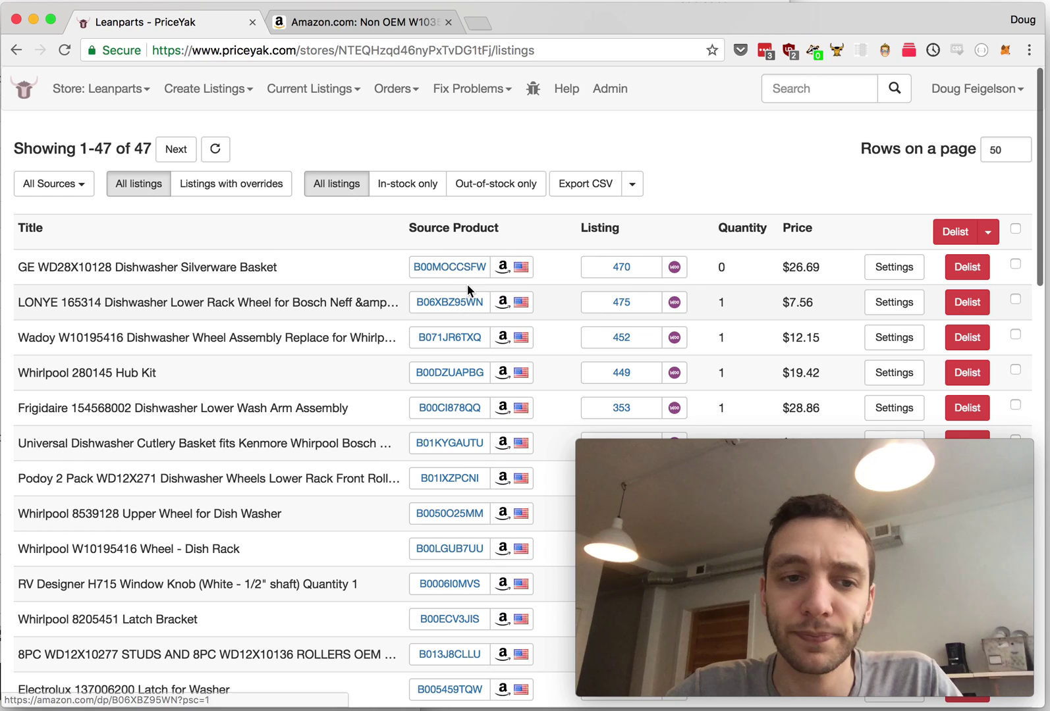
click(92, 92)
click(94, 128)
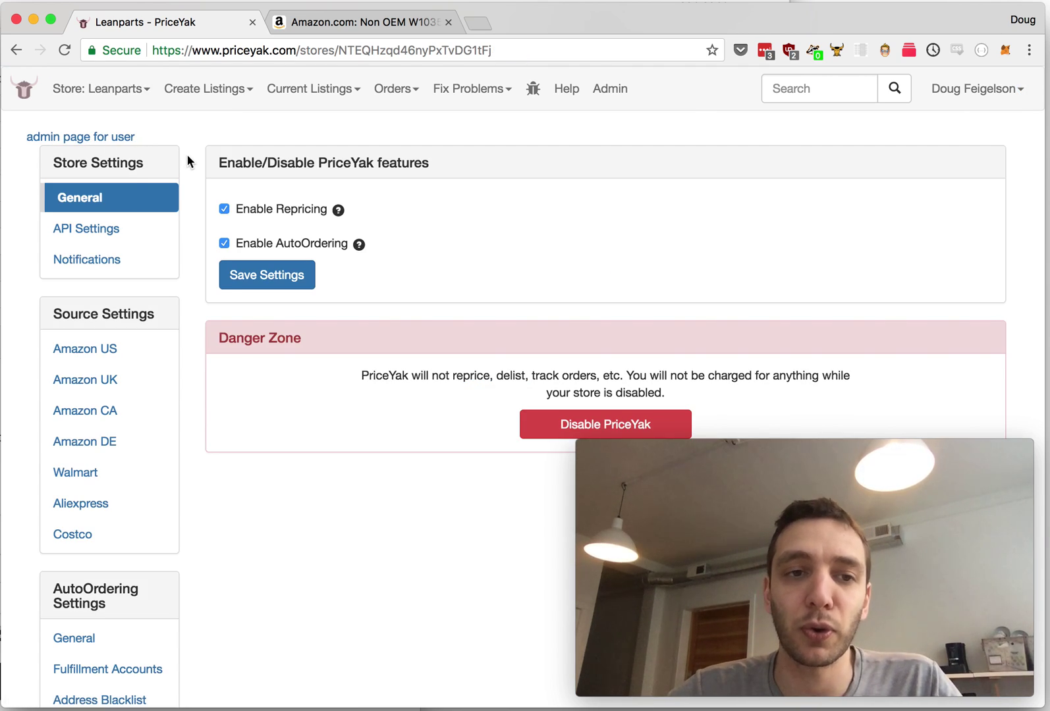
Step: Reload the Leanparts store settings and toggle Enable Repricing off and back on
click(99, 88)
click(97, 134)
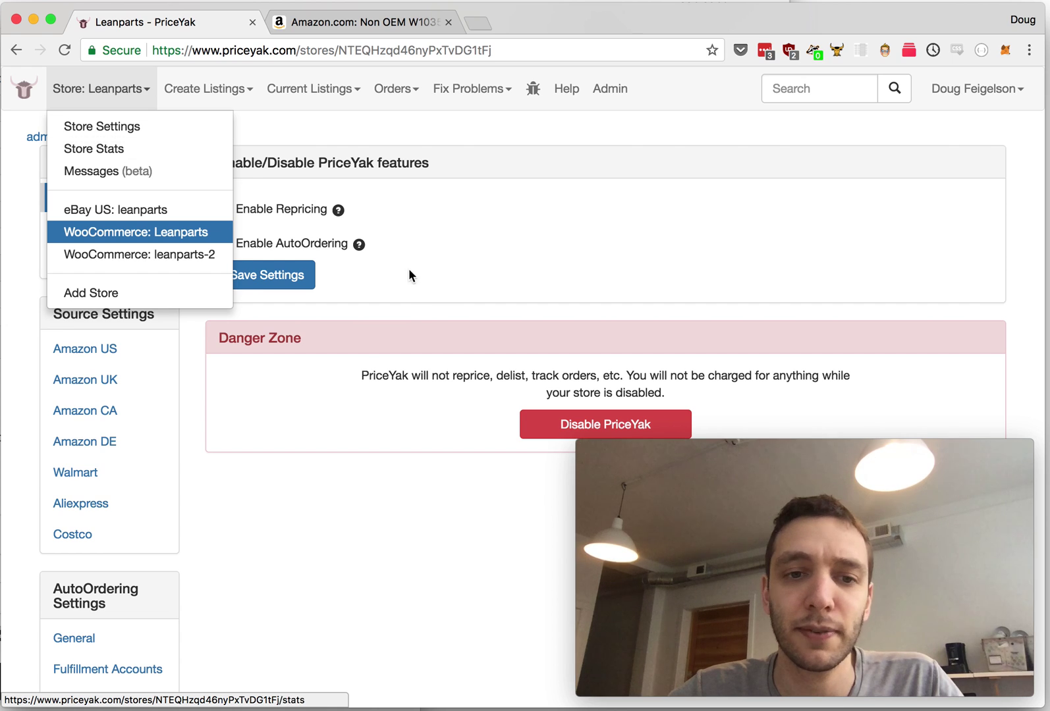
click(224, 210)
click(224, 208)
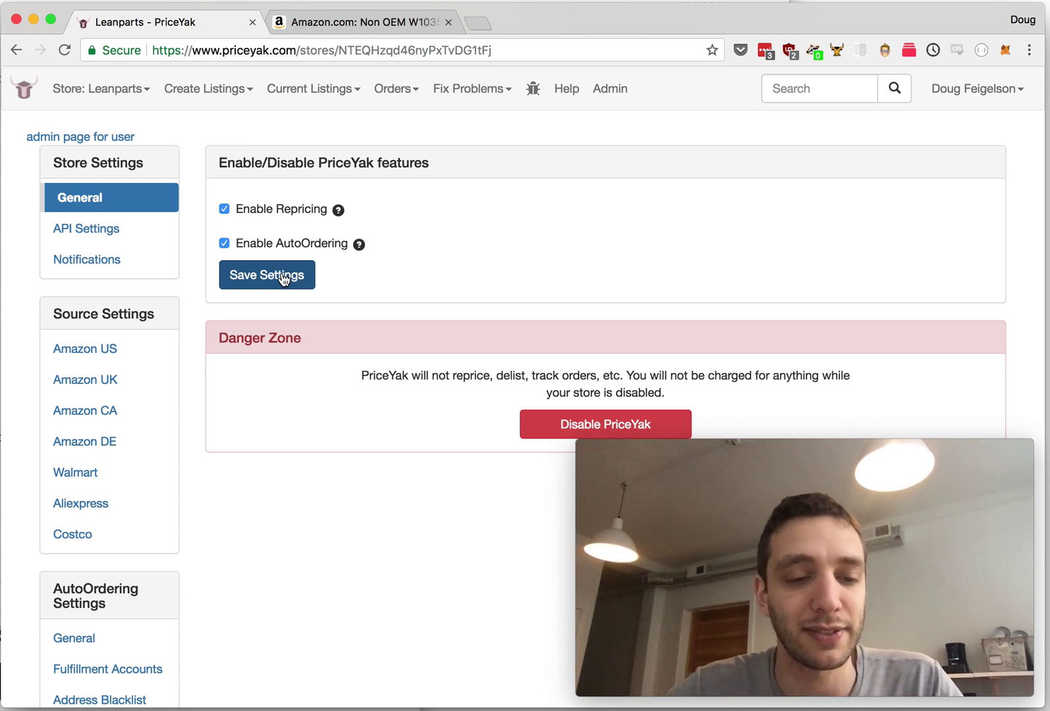
Step: Open the Amazon US source settings and look over its repricing options
click(124, 357)
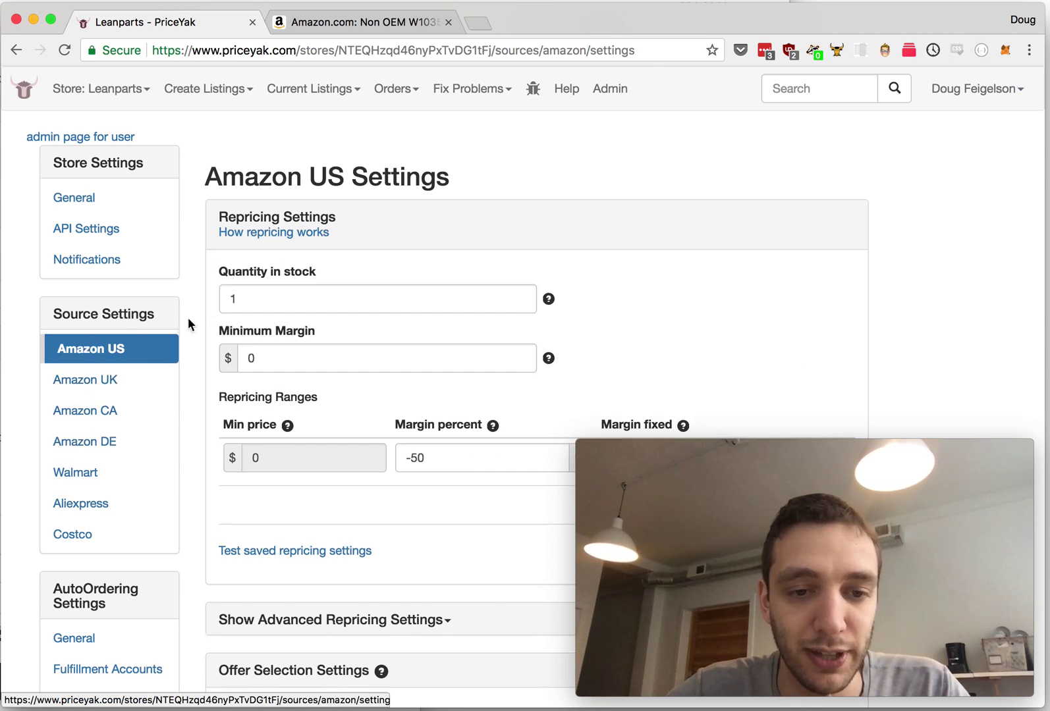
scroll(422, 381, down, 7)
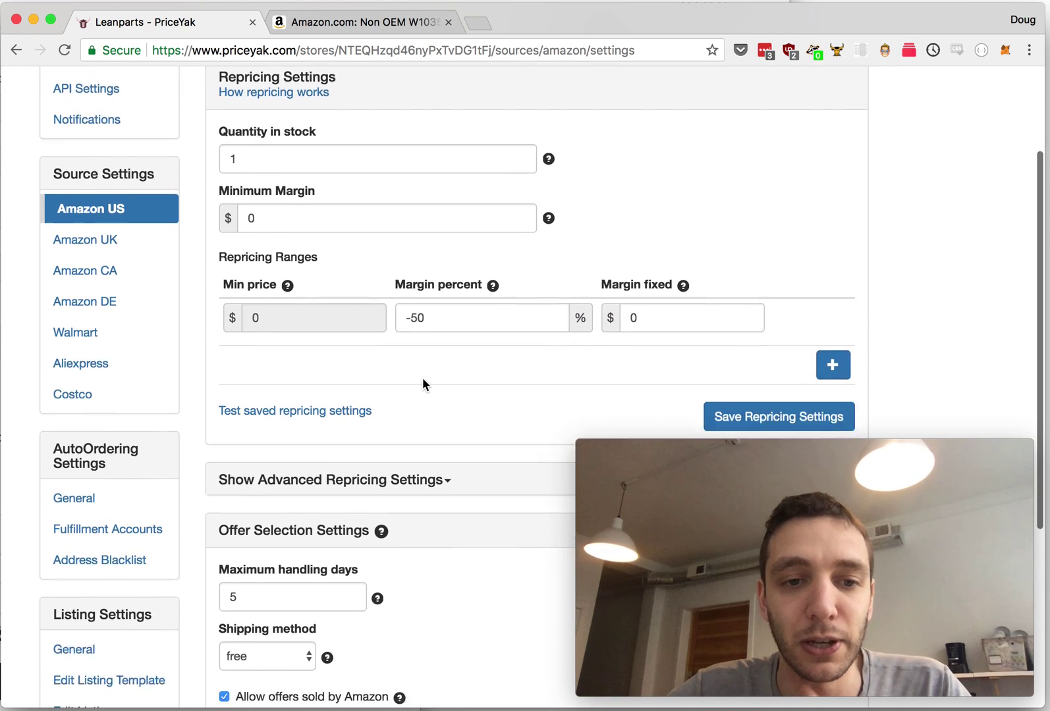
scroll(422, 381, up, 7)
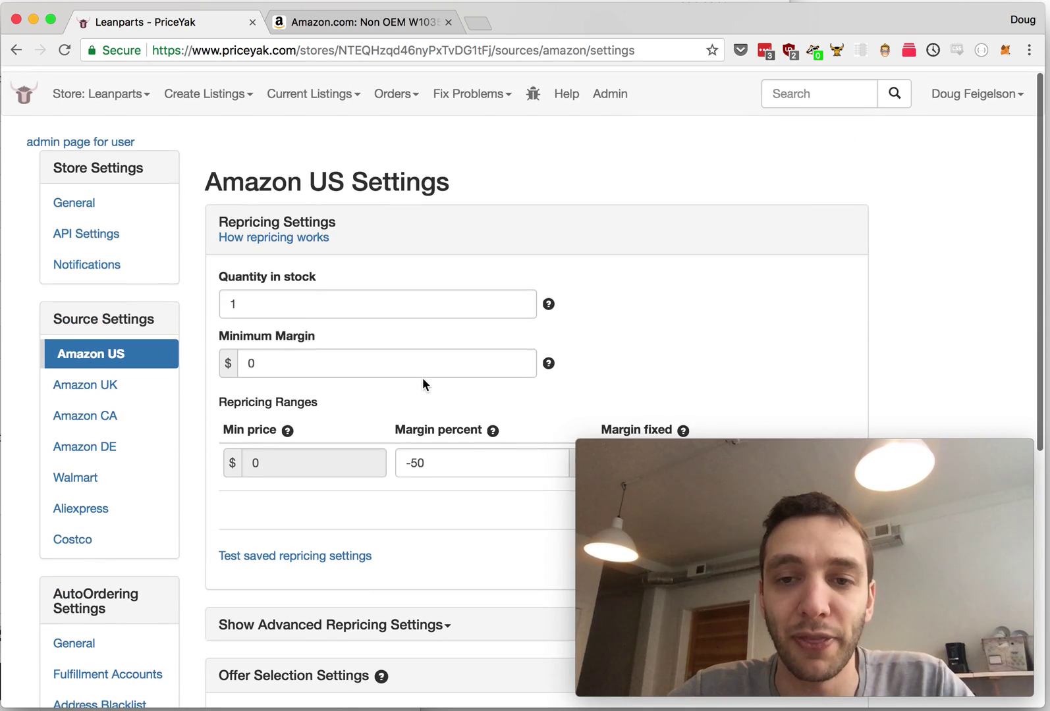